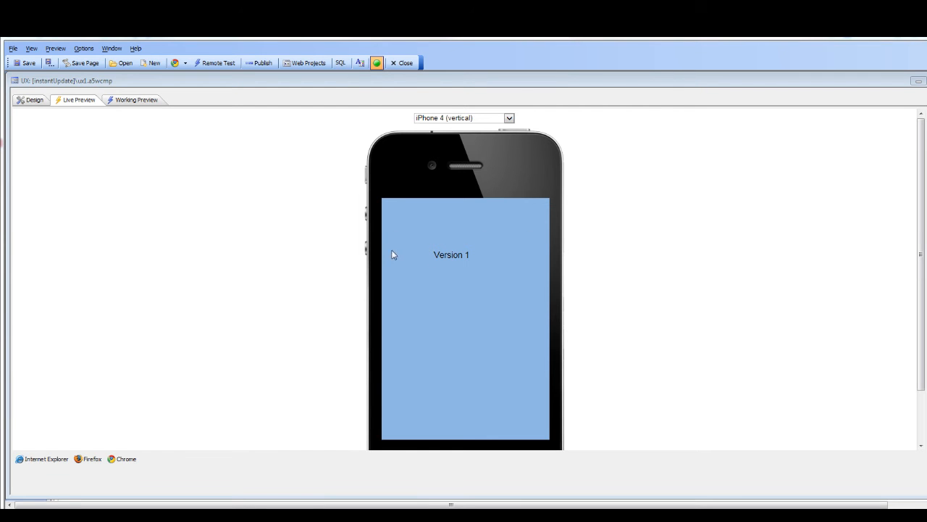
- In the Default PhoneGap project's settings, confirm the Instant Update feature with Yes and open its instant update settings
left_click(30, 99)
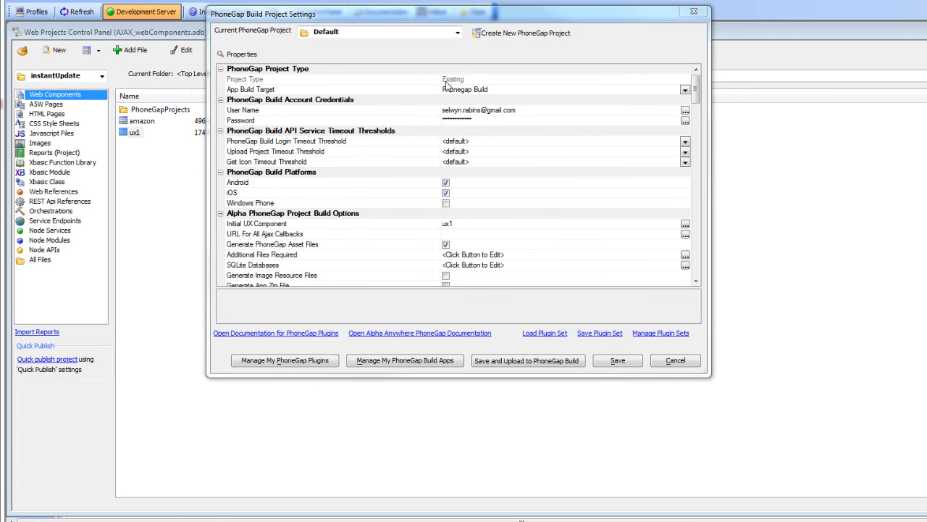
double_click(616, 375)
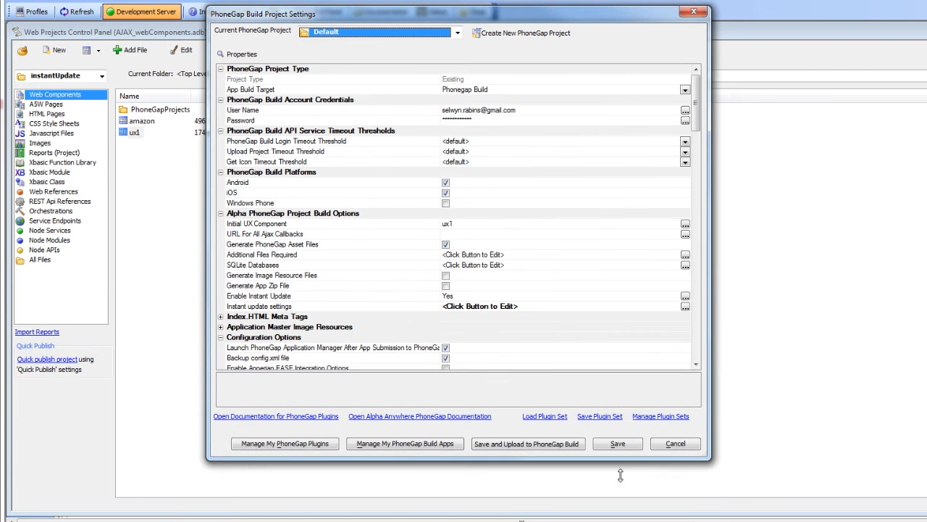
left_click(293, 297)
double_click(294, 298)
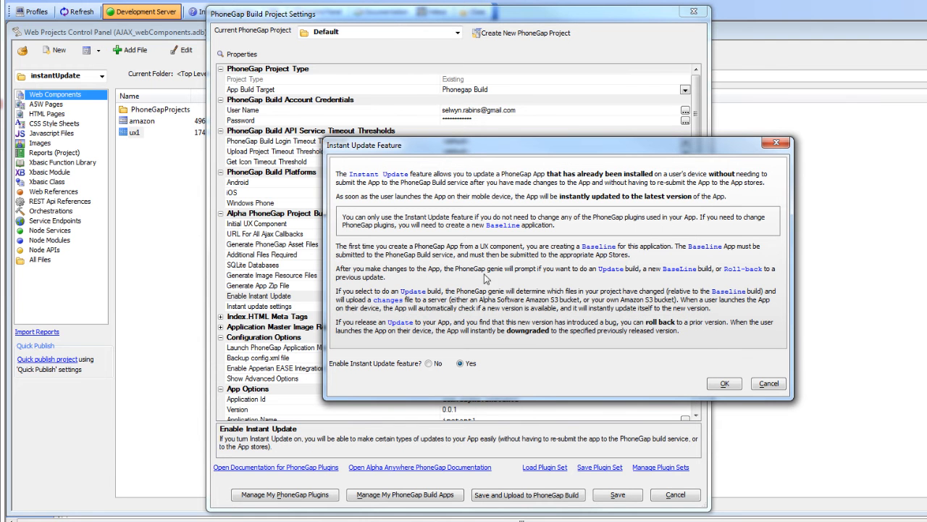
left_click(725, 383)
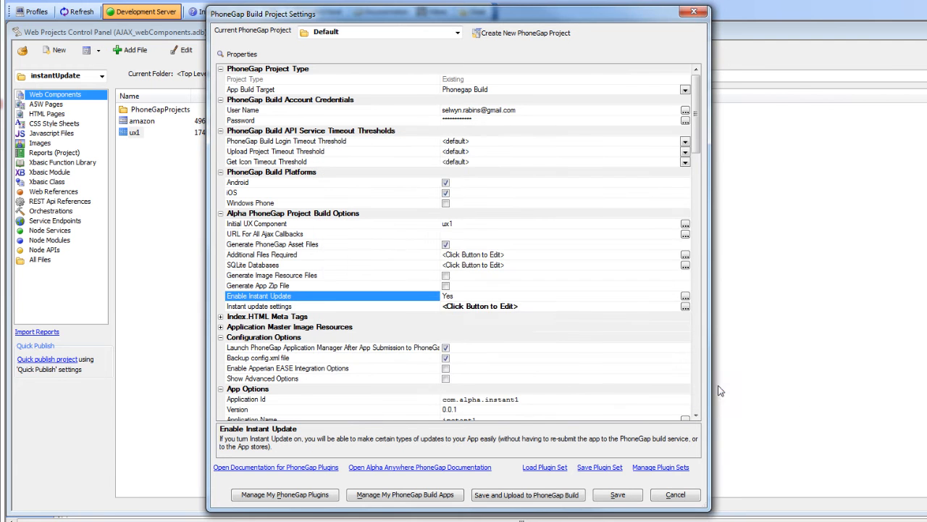
double_click(366, 307)
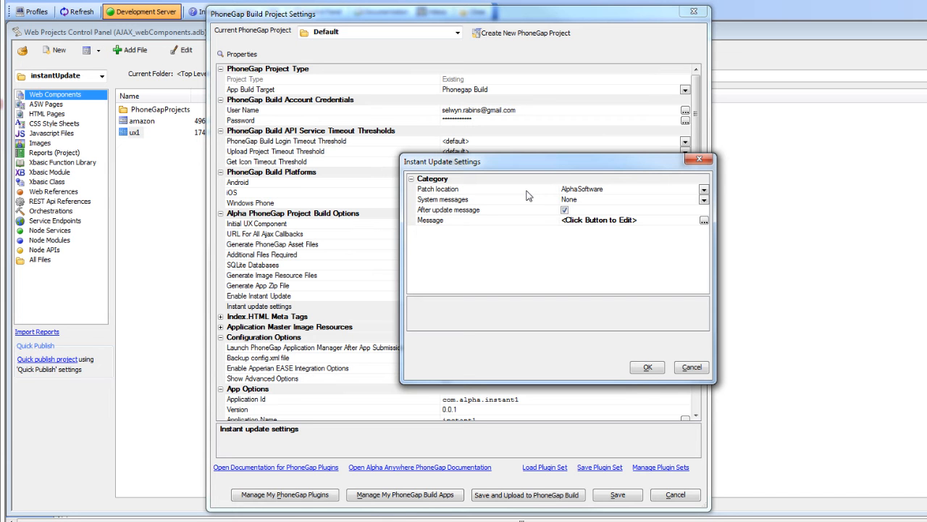
- Try PrivateS3Bucket as the patch location for instant updates and switch it back to AlphaSoftware
left_click(704, 189)
left_click(576, 210)
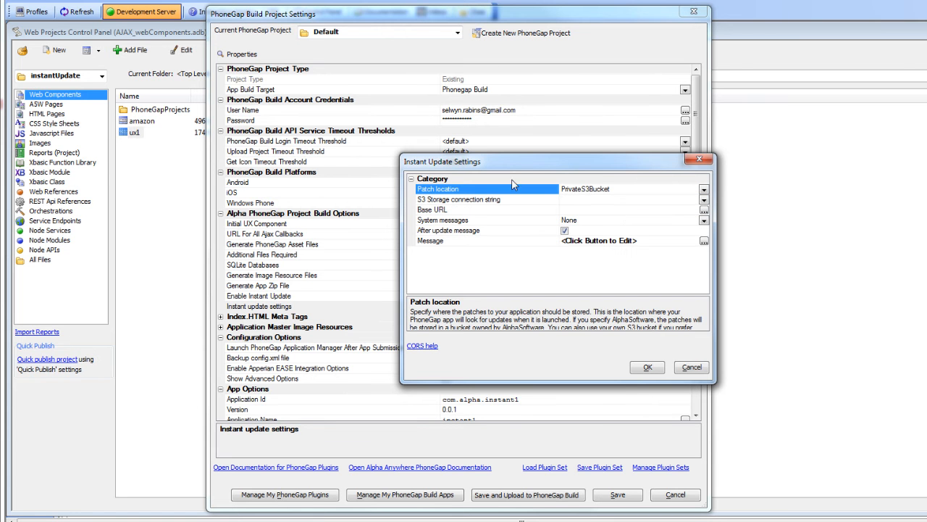
left_click(703, 189)
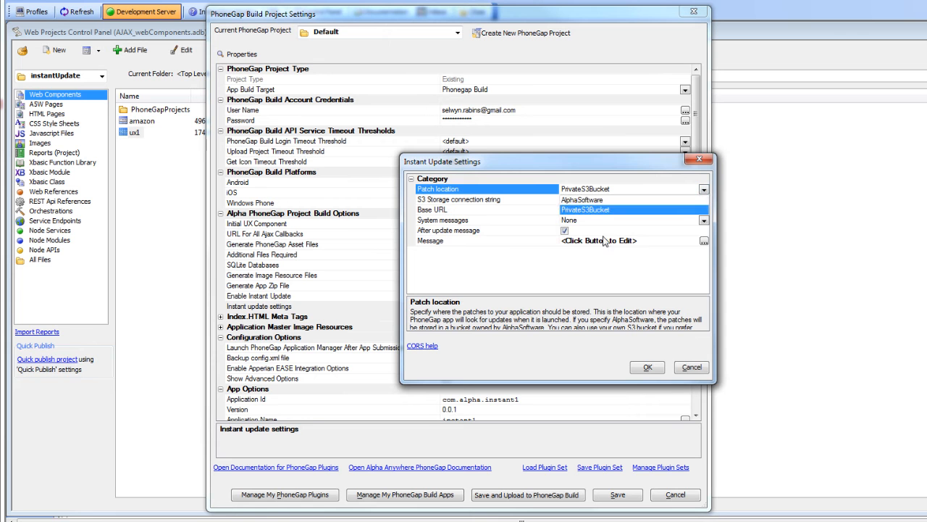
left_click(587, 199)
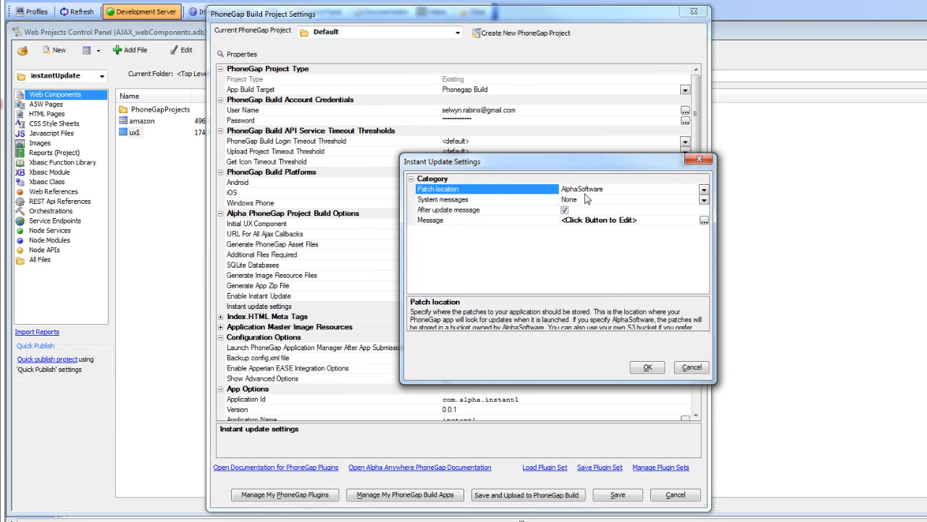
- Accept the after-update message and the instant update settings, and save and upload the project to PhoneGap Build
left_click(524, 221)
double_click(526, 223)
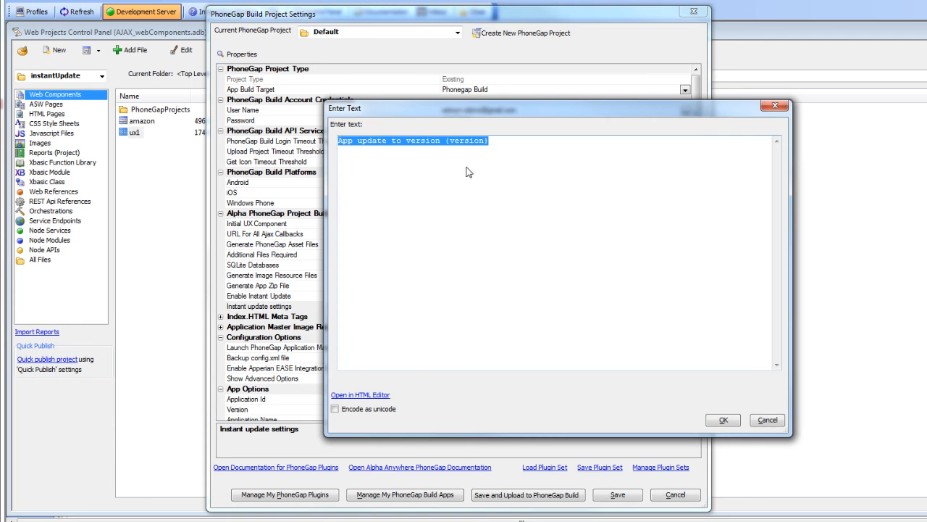
left_click(723, 420)
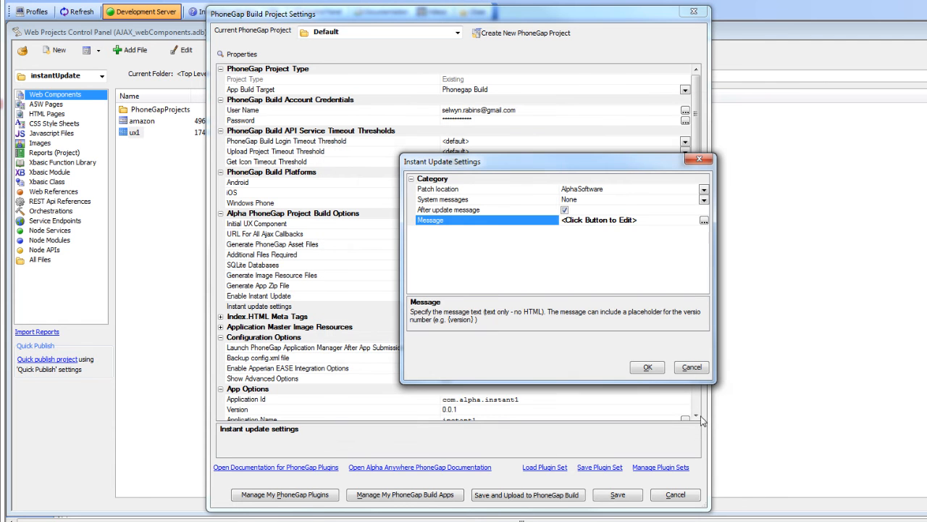
left_click(650, 368)
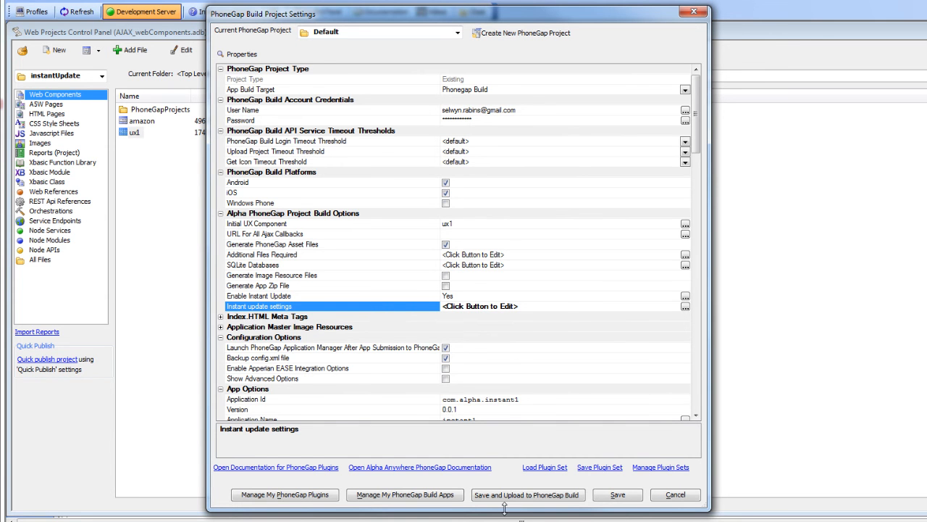
left_click(527, 495)
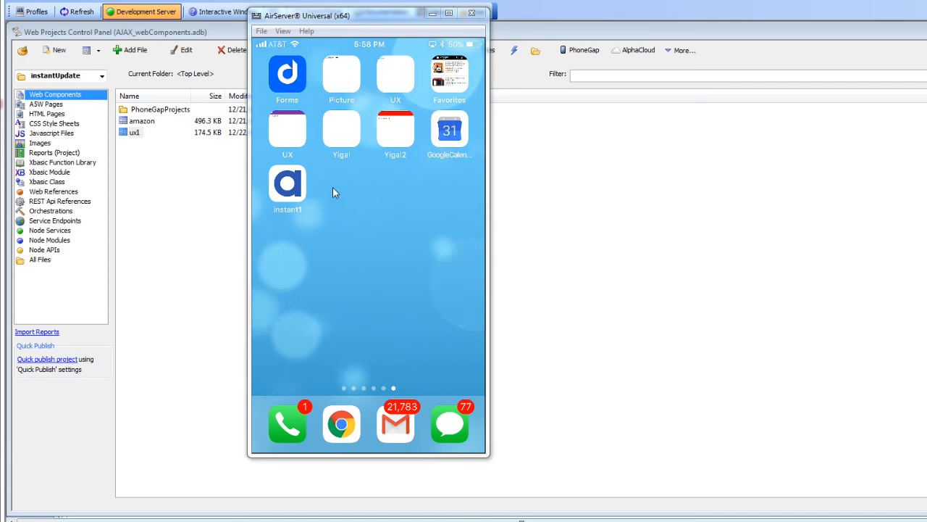
- Launch the instant1 app on the phone mirrored in AirServer to view the baseline version, and move the mirror window aside
left_click(289, 197)
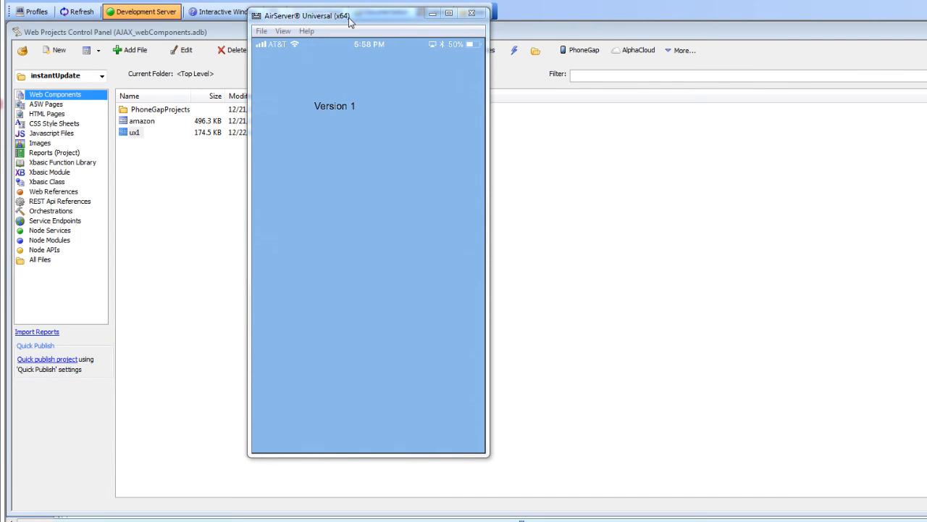
left_click_drag(348, 18, 926, 69)
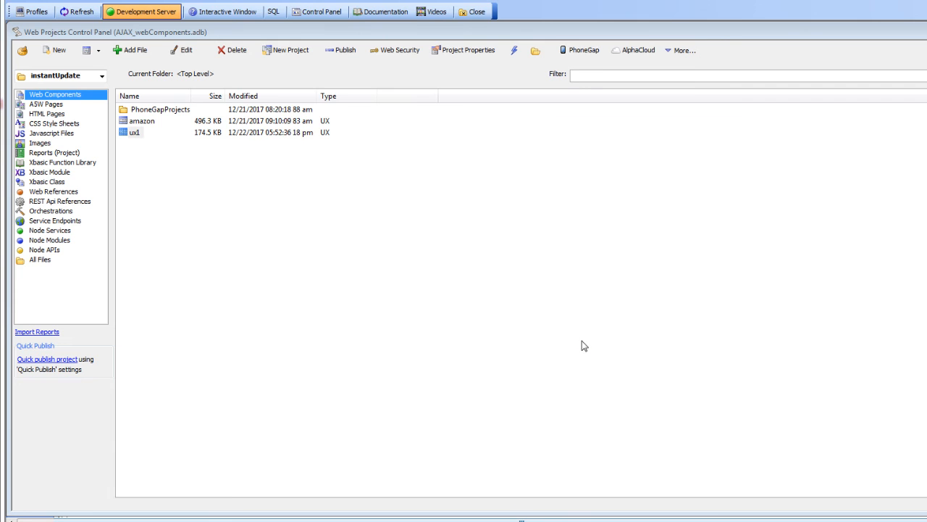
- Open the ux1 component and change its static text to "Version 2"
double_click(133, 133)
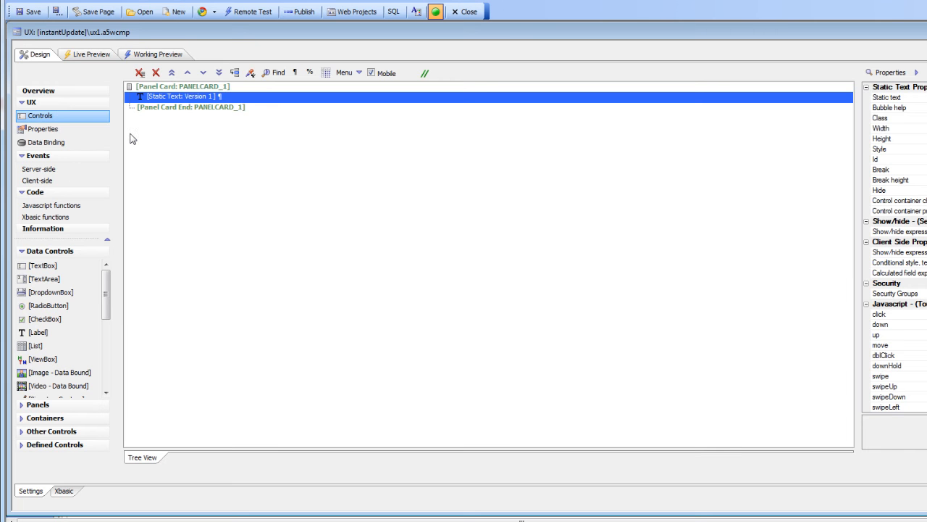
double_click(193, 97)
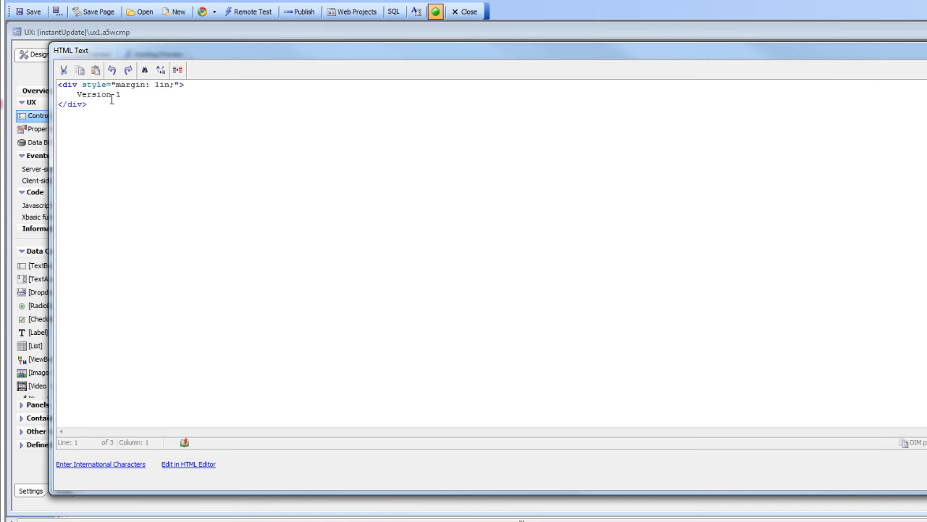
double_click(117, 95)
type("2")
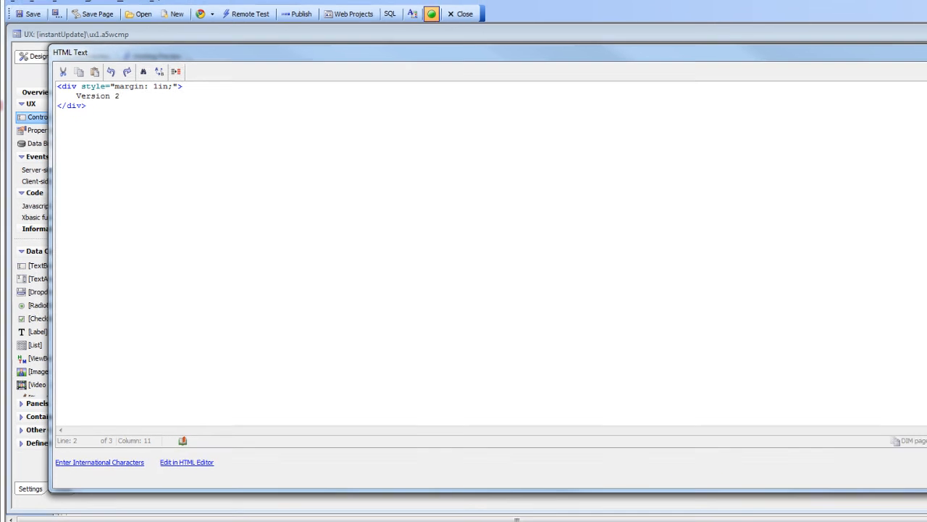
left_click(908, 460)
- Set the background color of PANELCARD_1's panel body style to light green #baf4b3 and save the component
left_click(211, 88)
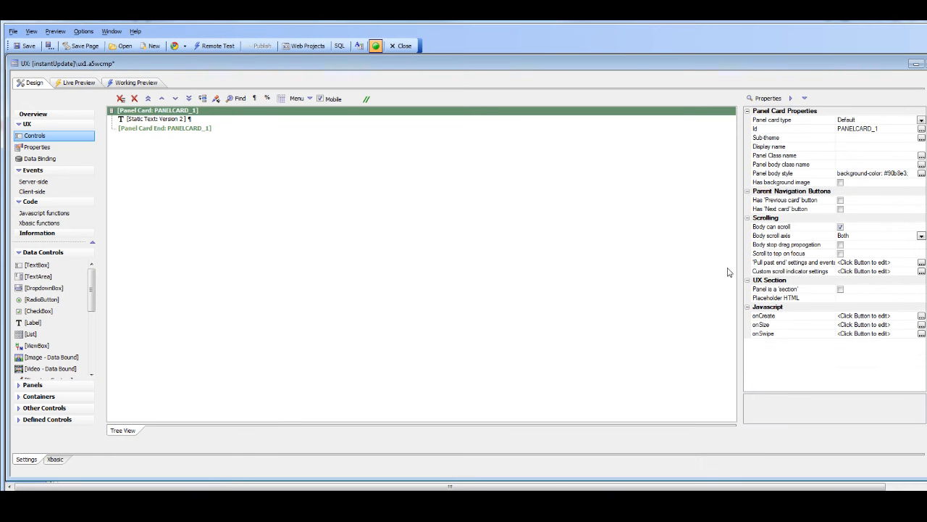
double_click(781, 174)
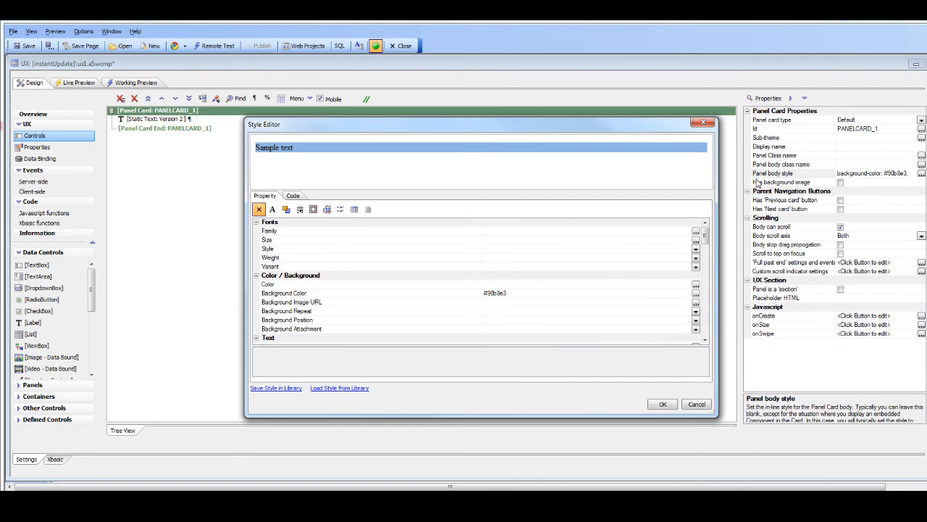
double_click(418, 294)
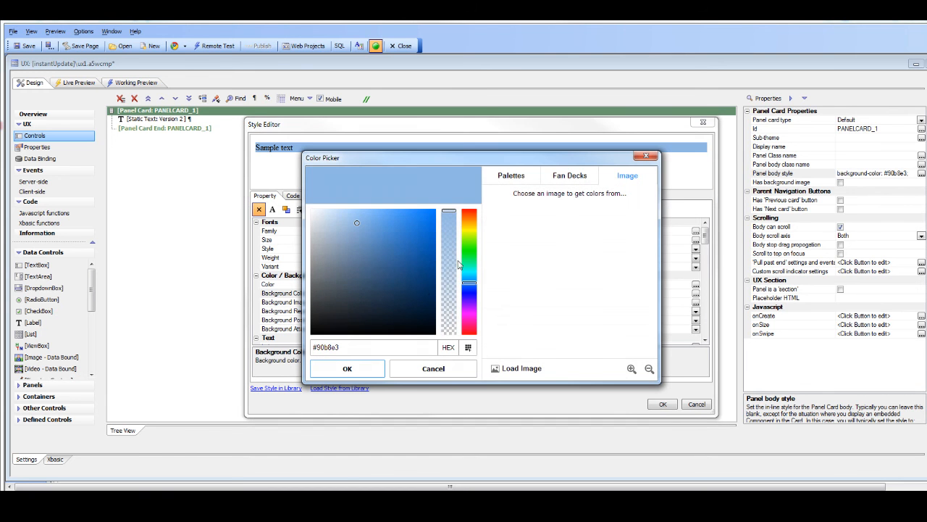
left_click(465, 248)
left_click(345, 217)
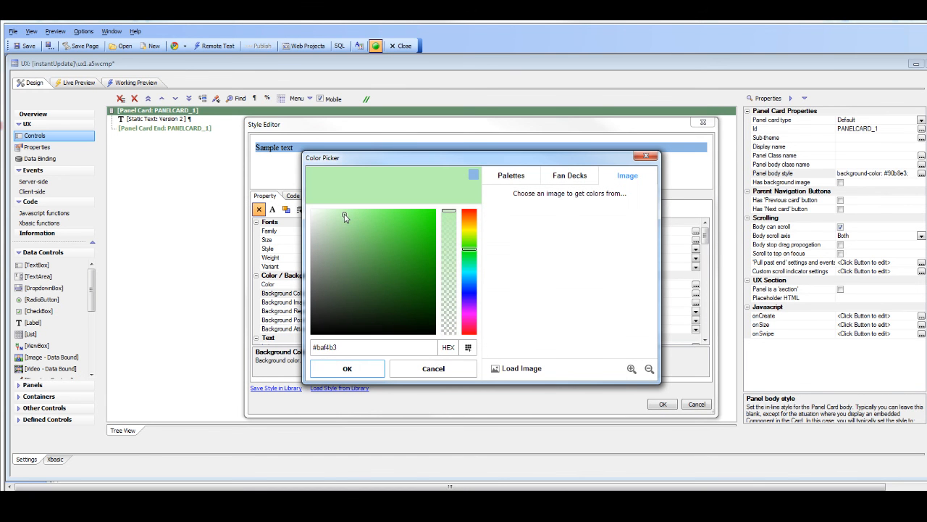
left_click(353, 370)
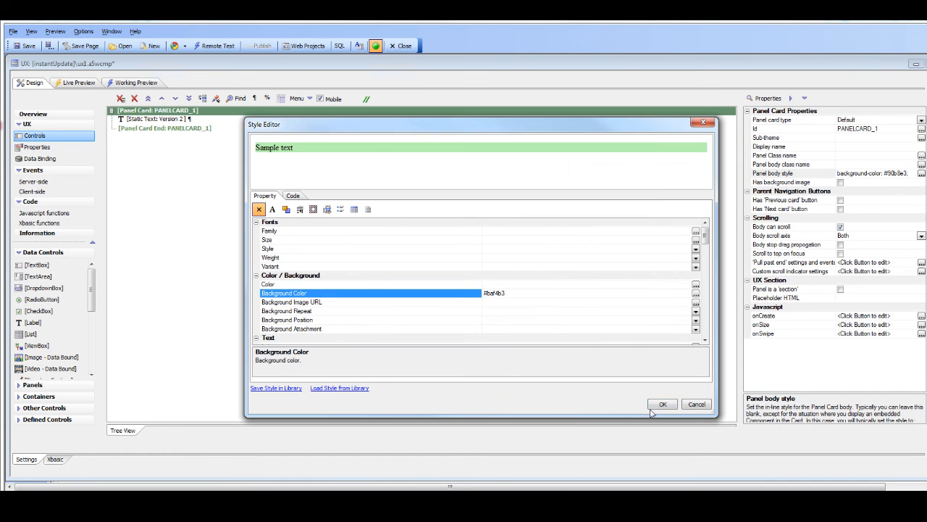
left_click(661, 404)
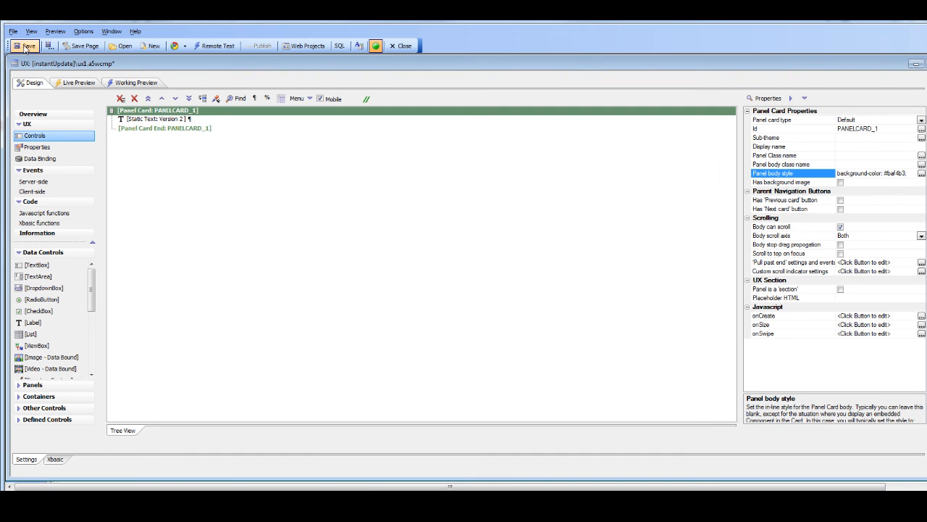
left_click(27, 47)
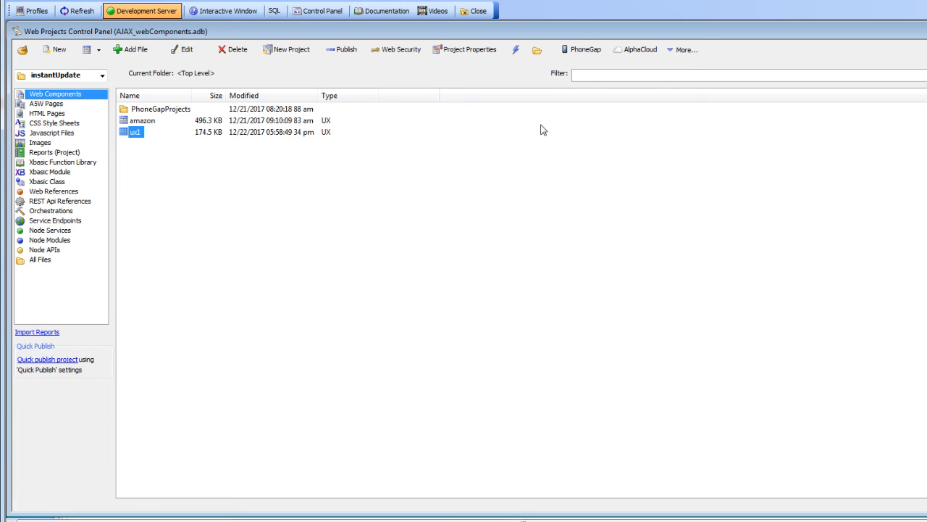
- Publish the changed ux1 component through PhoneGap as an UPDATE to the current baseline build
left_click(577, 50)
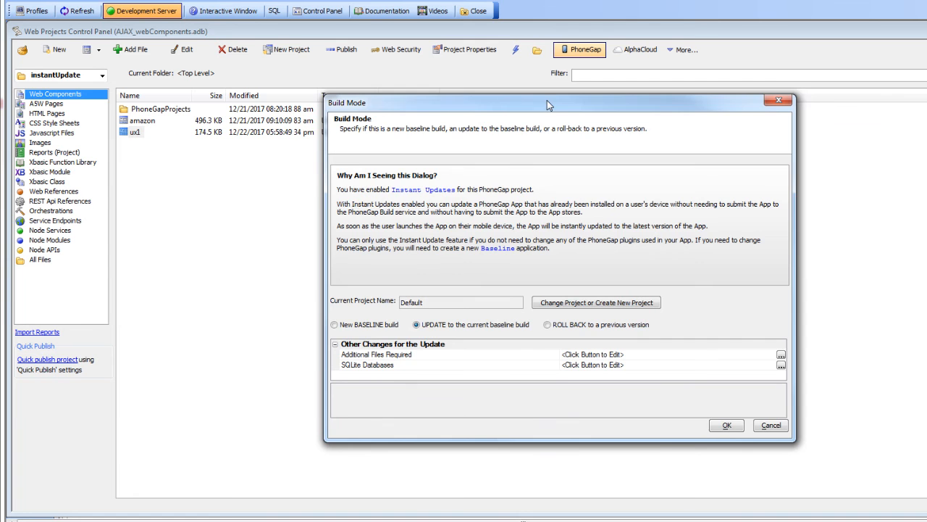
left_click_drag(546, 101, 489, 79)
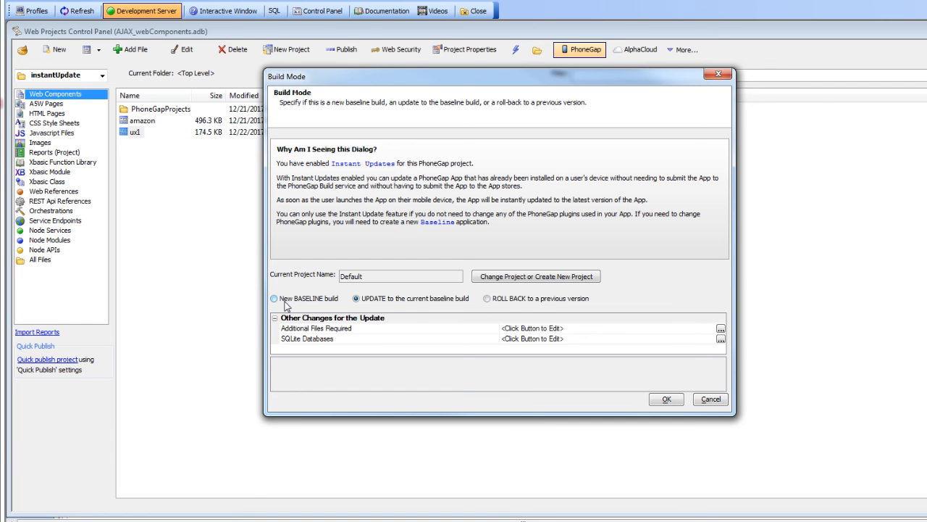
left_click(665, 401)
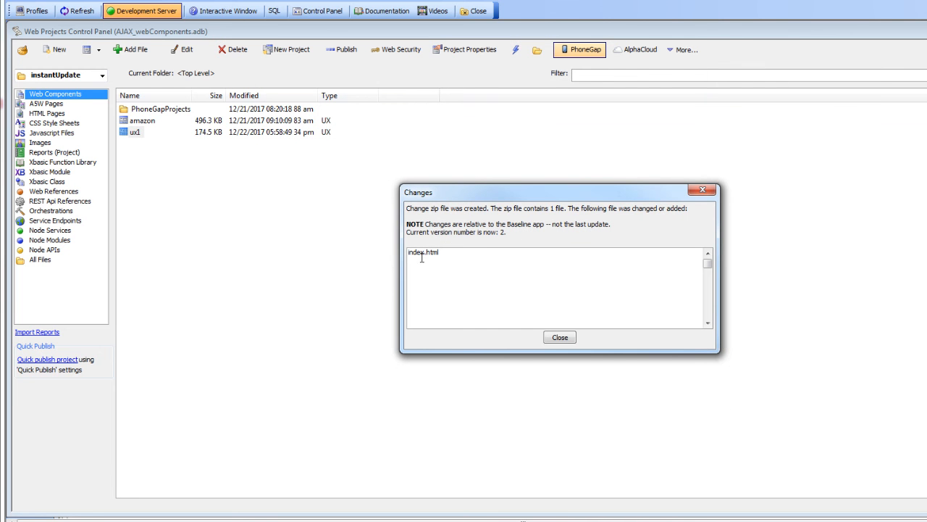
left_click(559, 337)
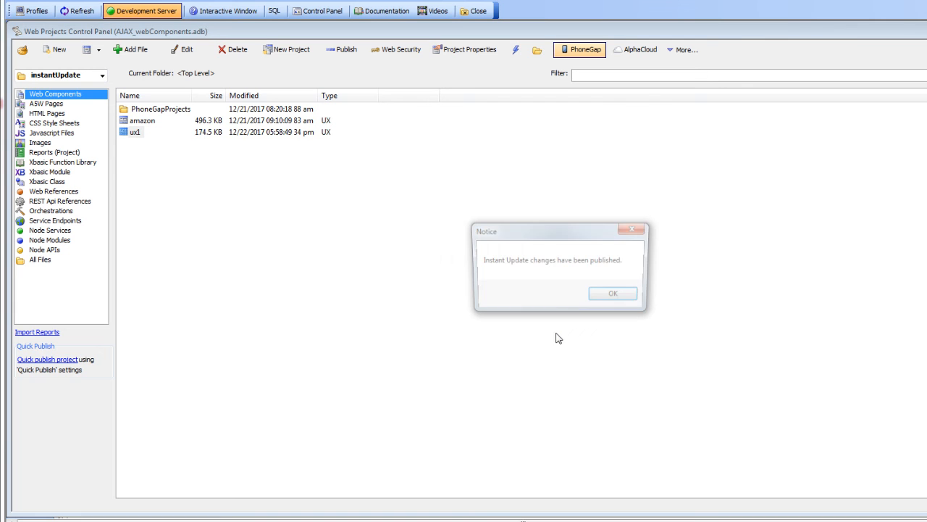
left_click(611, 297)
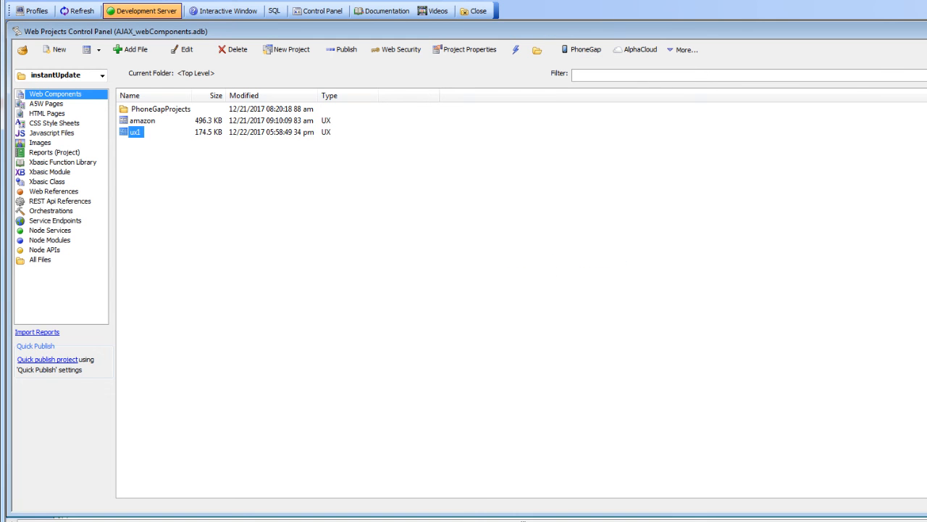
- Bring the AirServer phone mirror into view to check the updated app, and move it aside again
left_click_drag(926, 56, 352, 47)
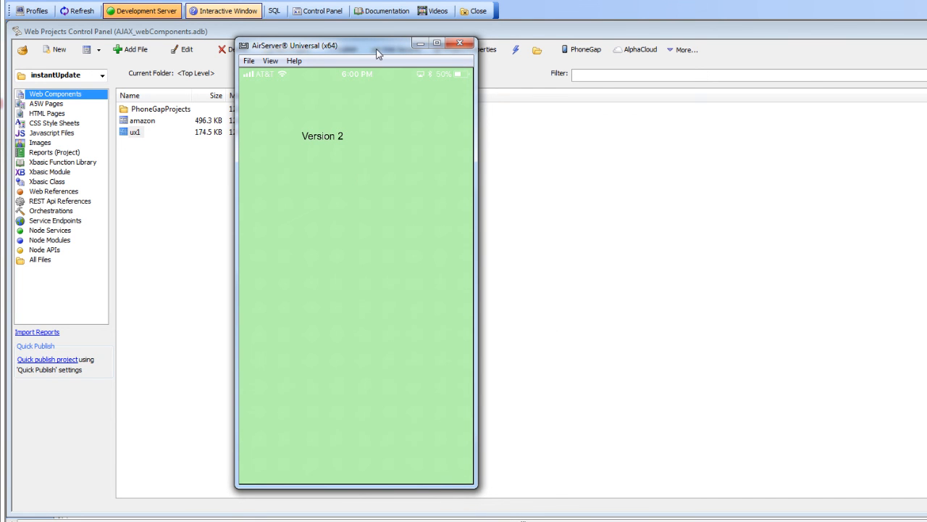
left_click_drag(377, 55, 926, 124)
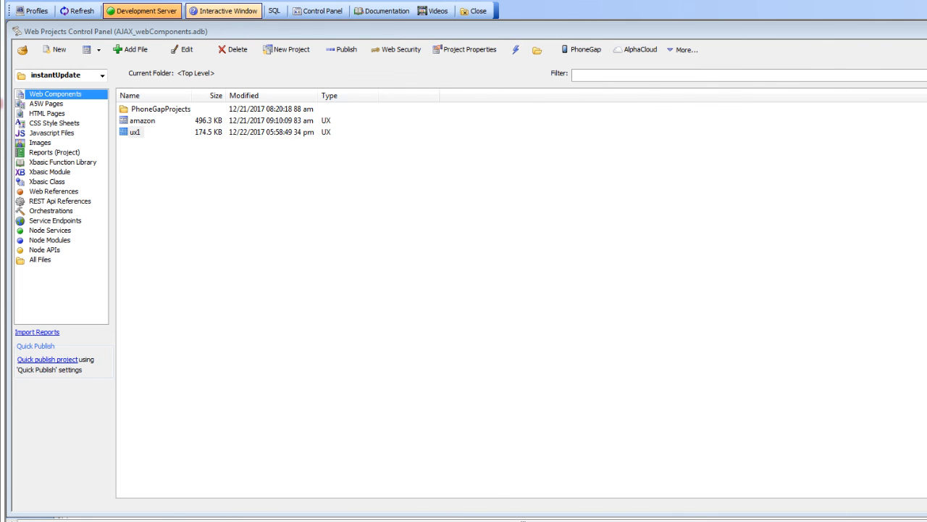
- Roll the PhoneGap app back to version 1, the baseline version
left_click(569, 50)
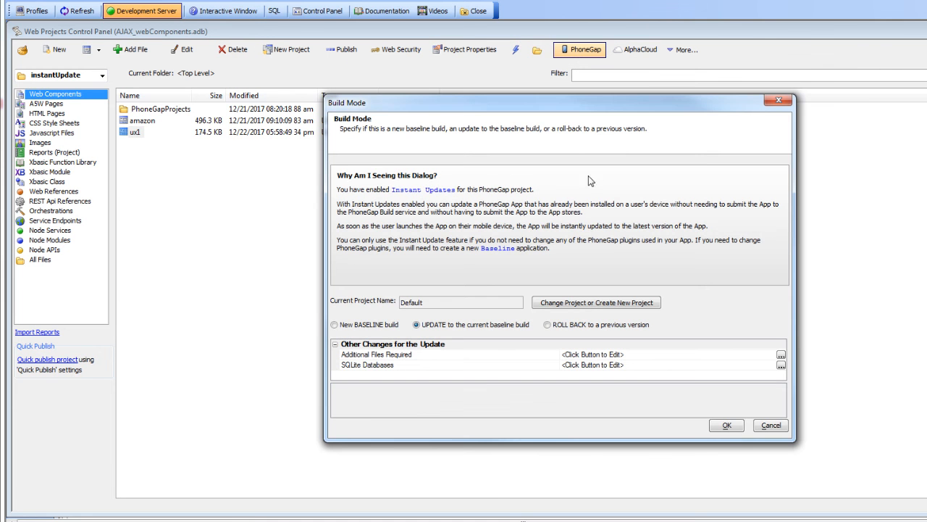
left_click(549, 325)
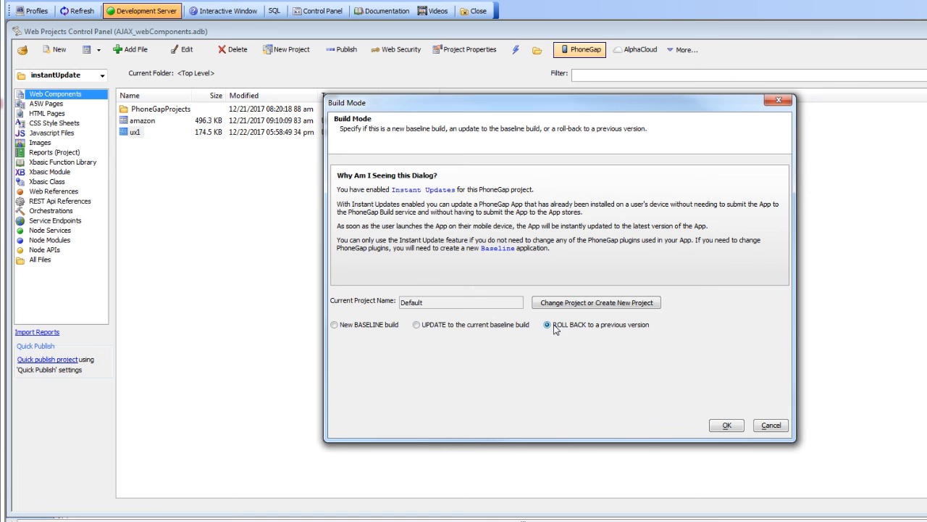
left_click(724, 425)
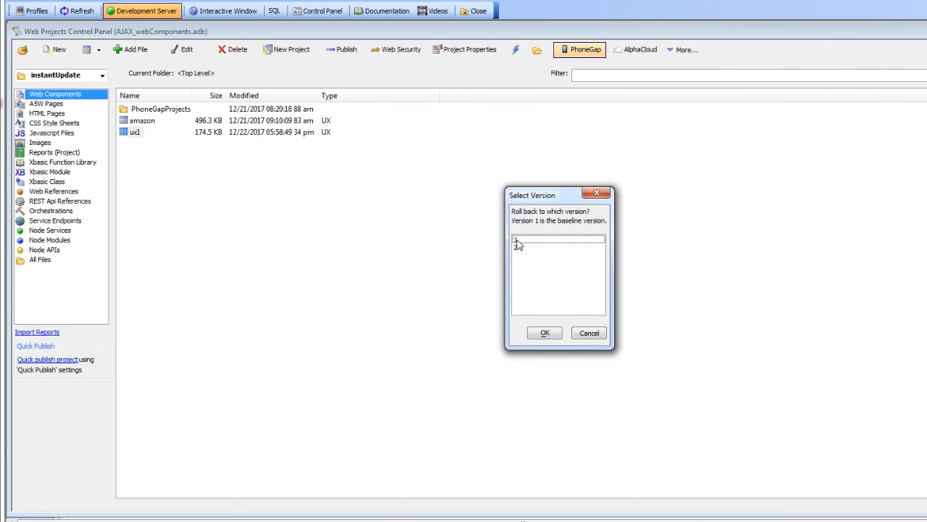
left_click(516, 240)
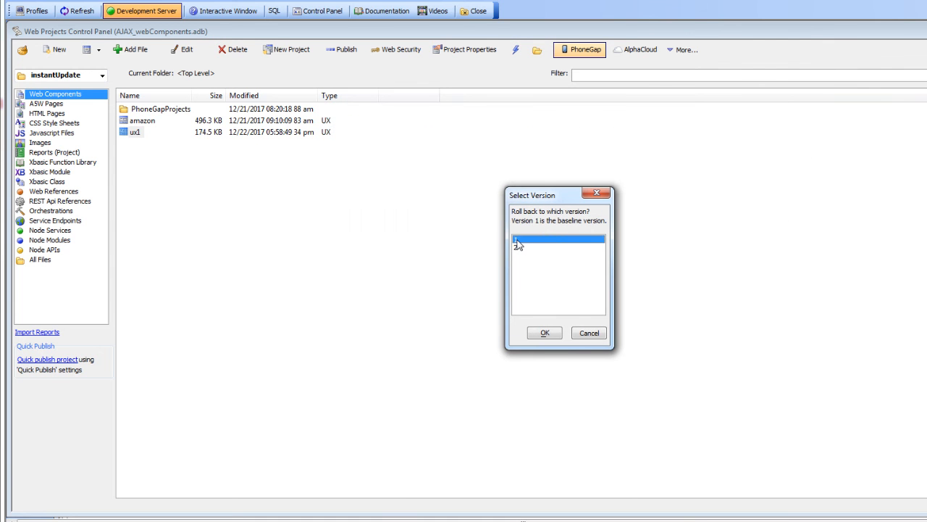
left_click(544, 333)
left_click(593, 297)
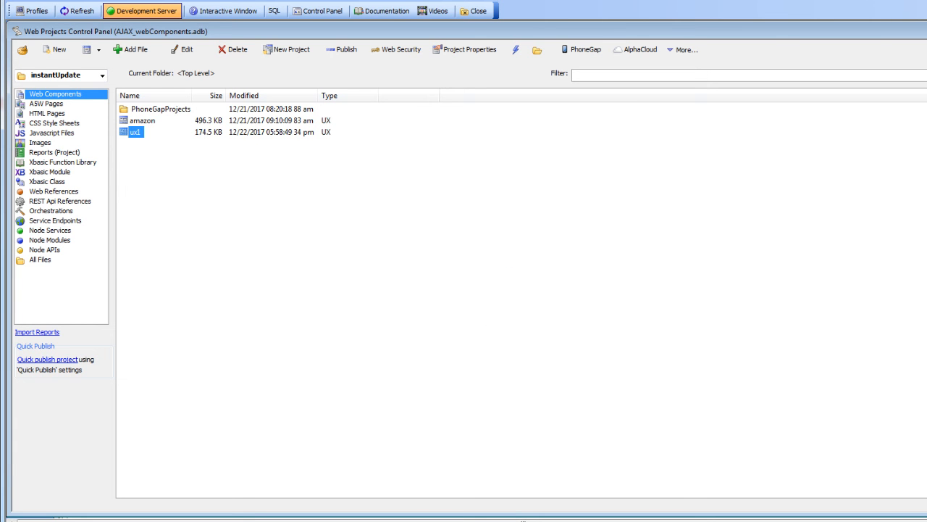
- Bring back the AirServer phone mirror and launch the instant1 app to check the rollback
left_click_drag(926, 81, 345, 80)
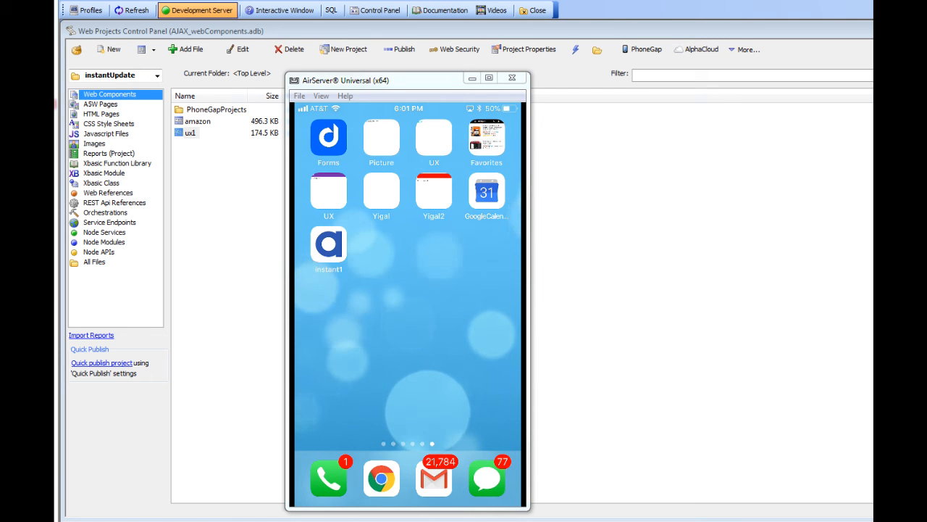
left_click(329, 251)
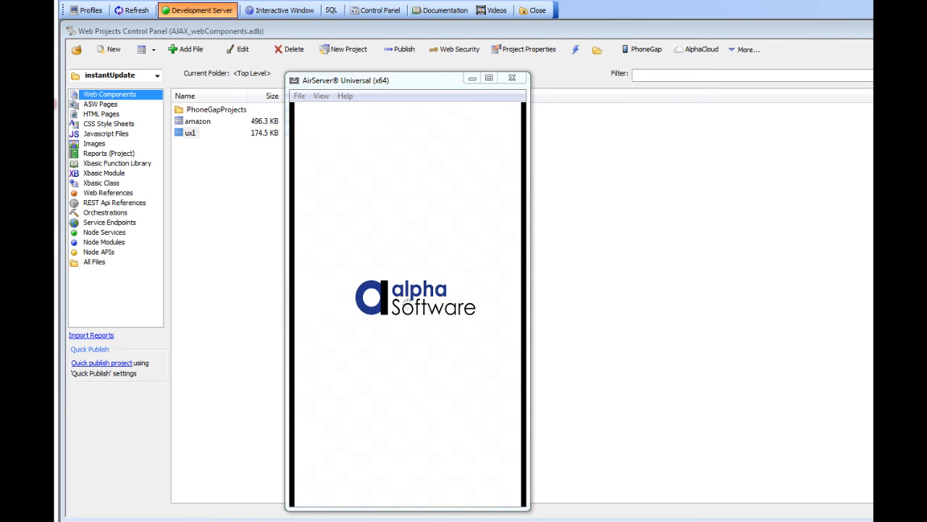